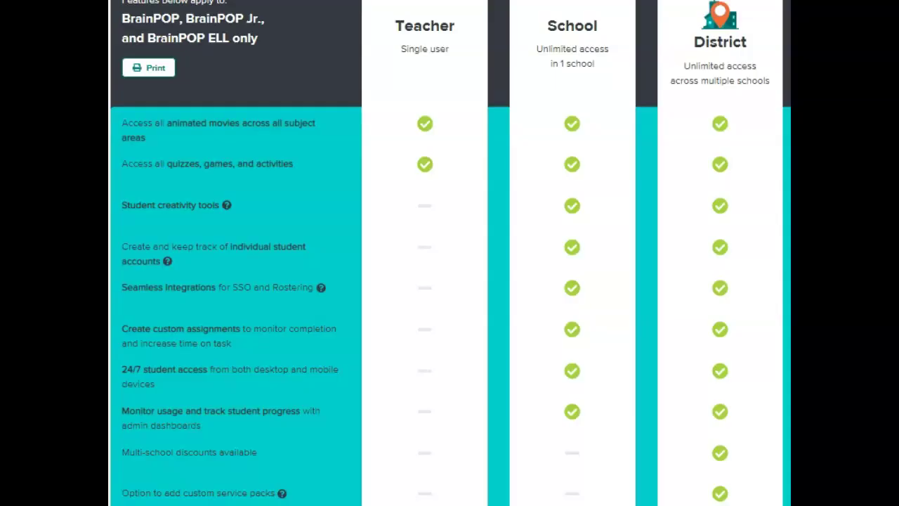
Leave the pricing page for the BrainPOP home page with today's free Exponents topic
click(115, 17)
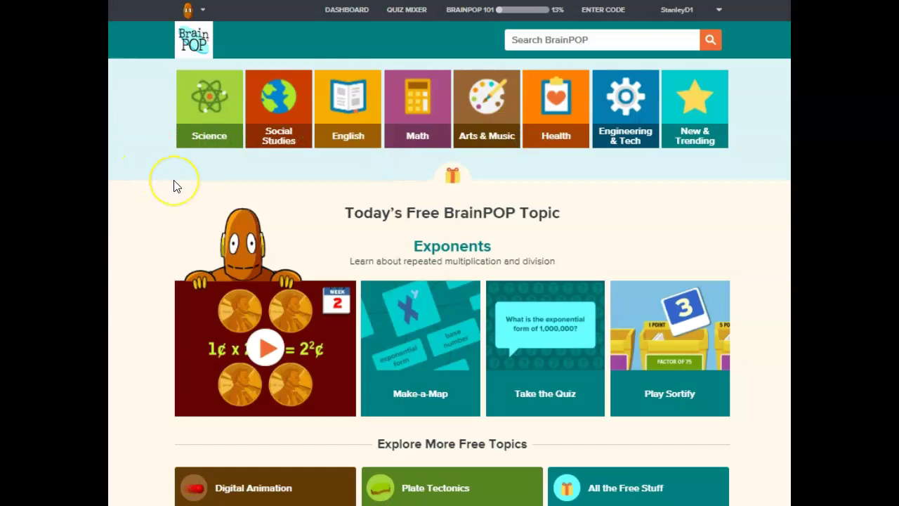
Browse Science and Cellular Life & Genetics, then open the Exponents topic page with its 6:44 movie
click(196, 137)
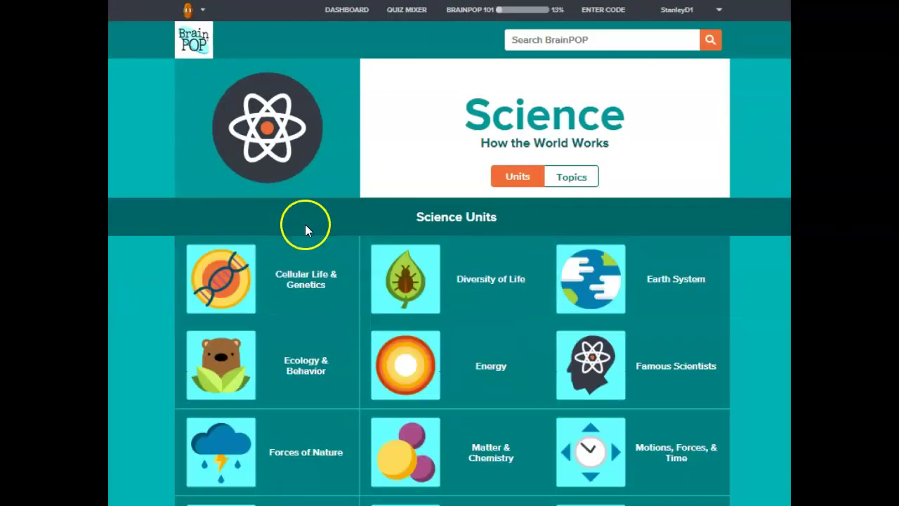
click(305, 275)
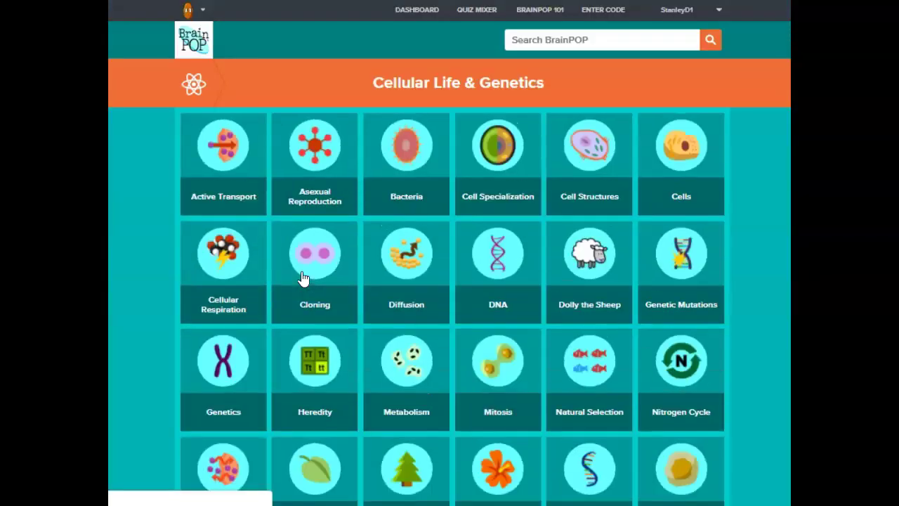
click(311, 214)
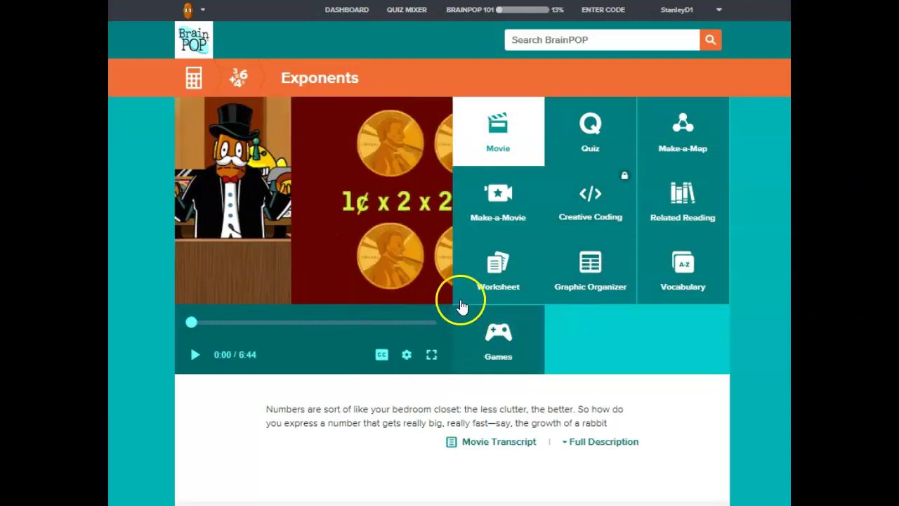
Preview the Exponents quiz, return to the movie page, then go to the teacher Dashboard
click(589, 125)
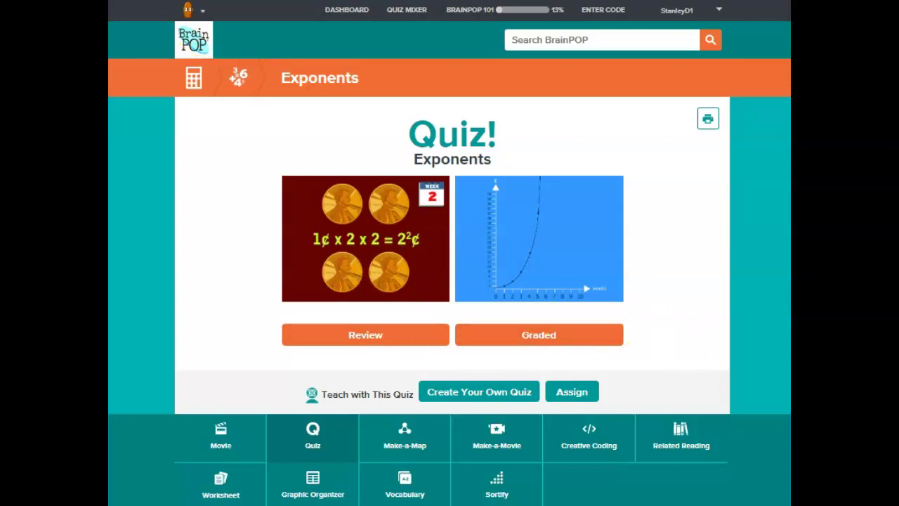
key(alt+Left)
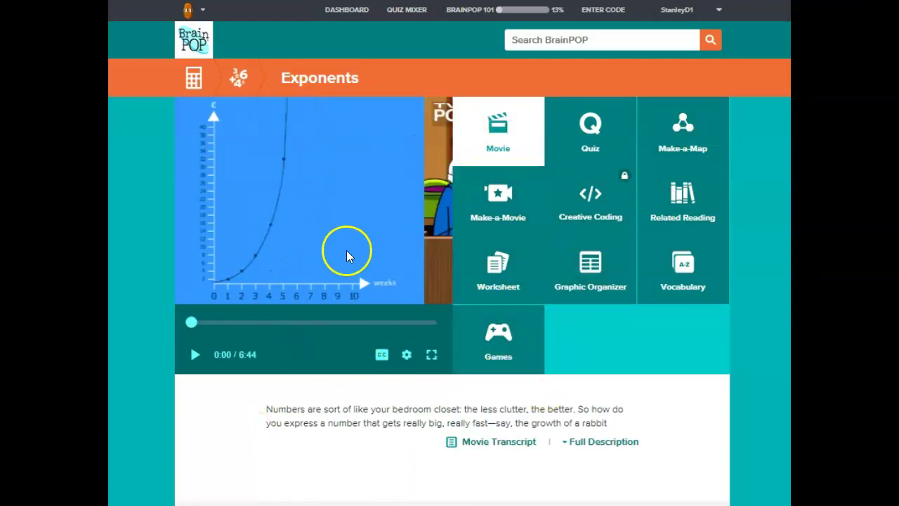
click(345, 11)
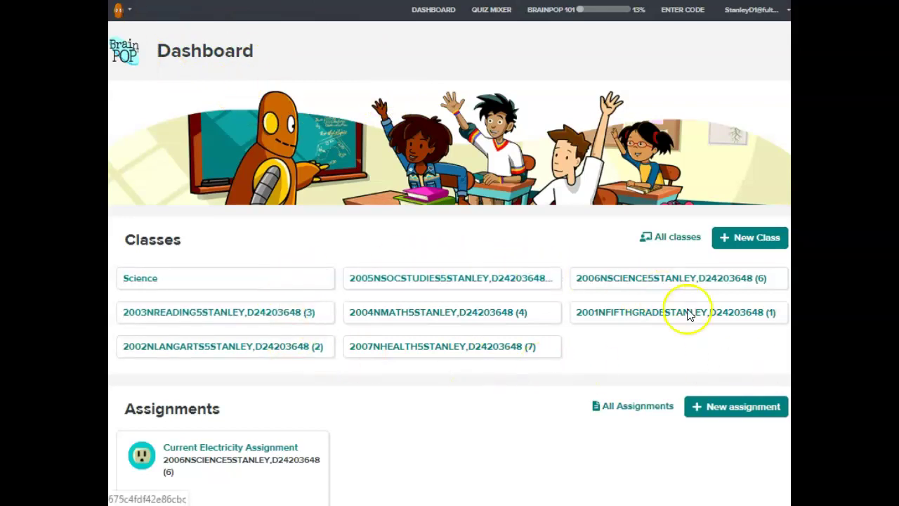
Cancel a new class, look at the empty Science class, and return to the Dashboard
click(748, 241)
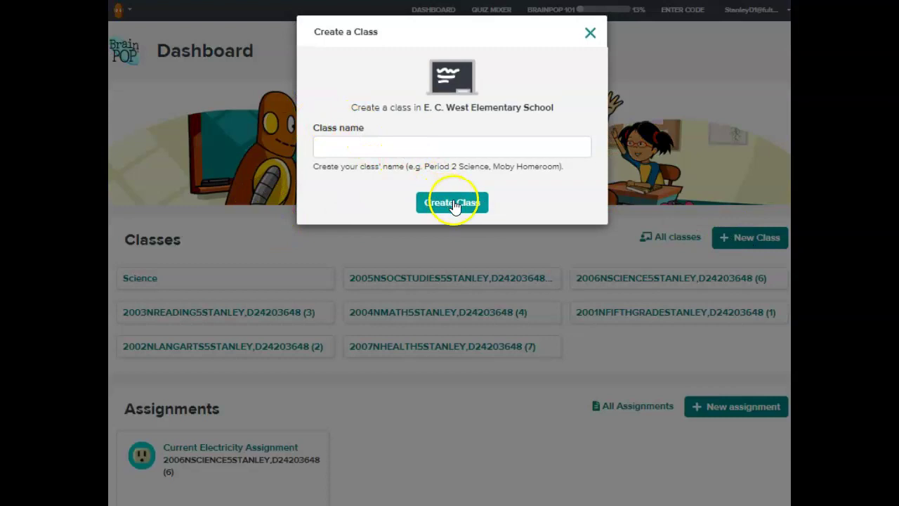
click(590, 34)
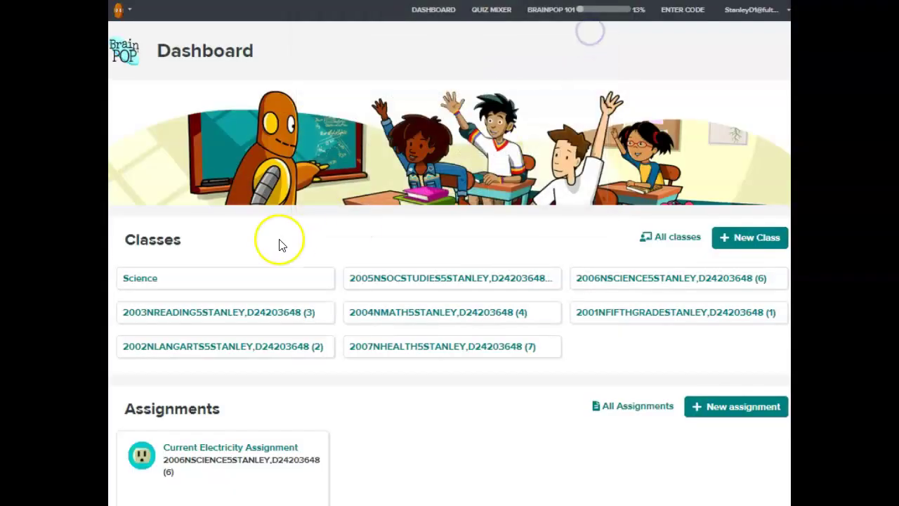
click(167, 281)
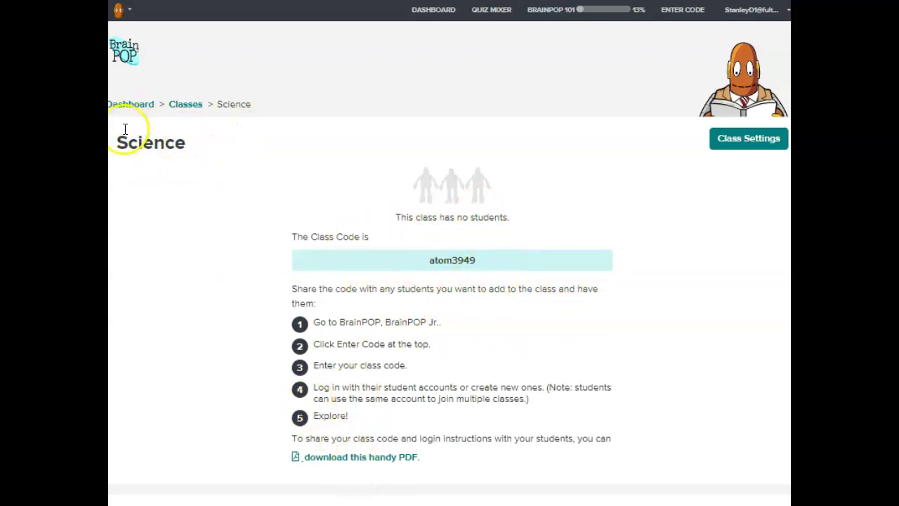
click(131, 104)
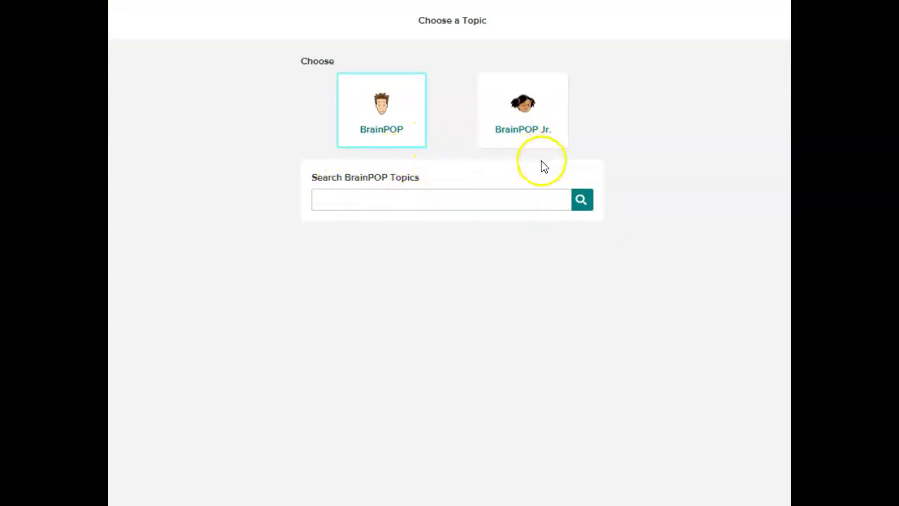
Search BrainPOP topics for 'Exponents' and add Exponents as the assignment's topic
click(385, 119)
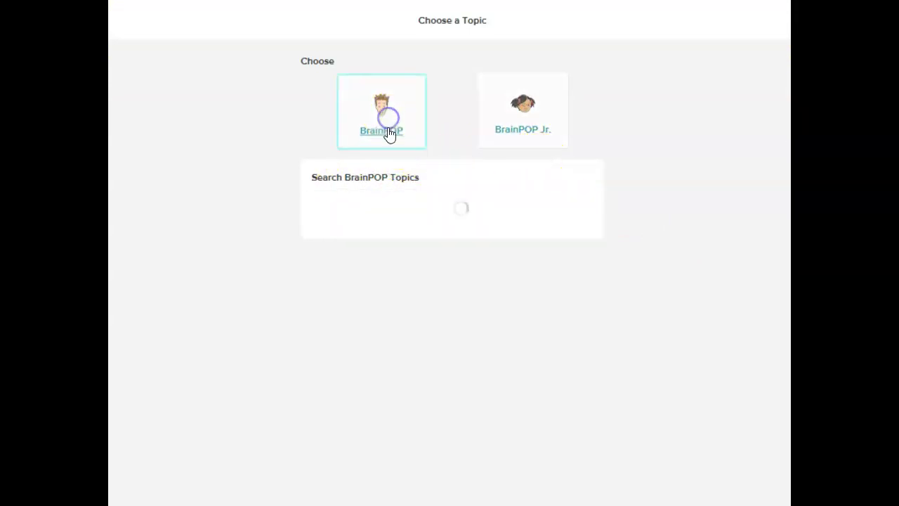
click(368, 206)
text(Exponents)
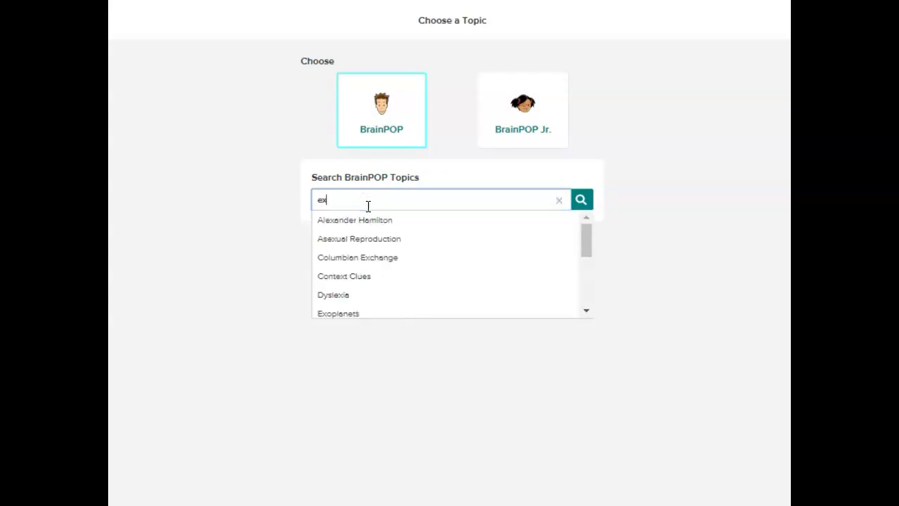
click(589, 203)
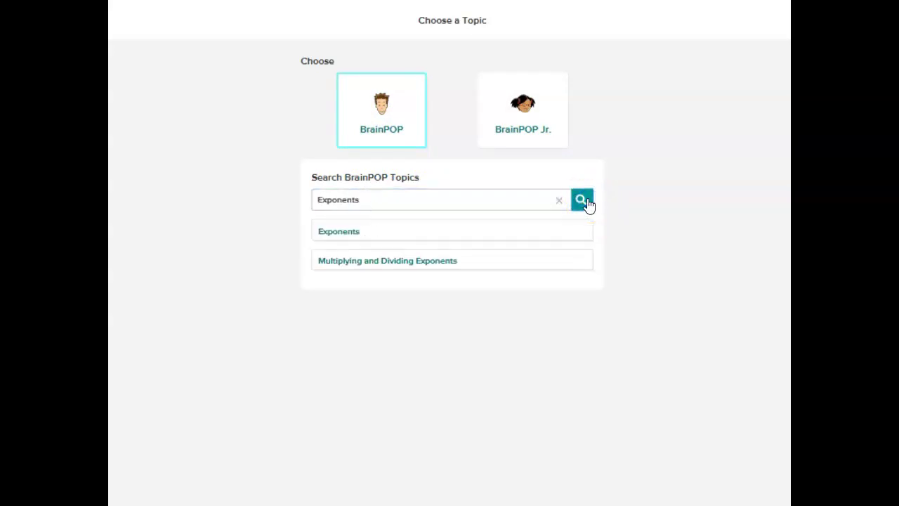
click(554, 226)
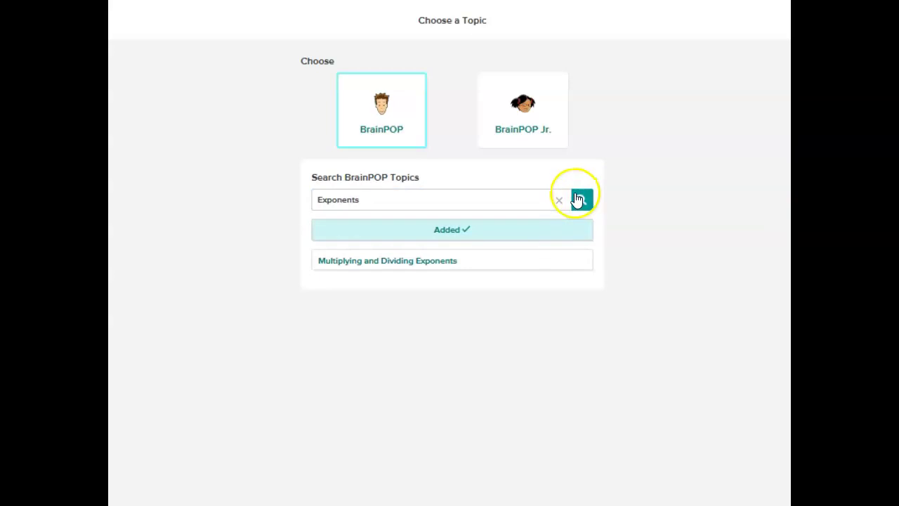
click(576, 198)
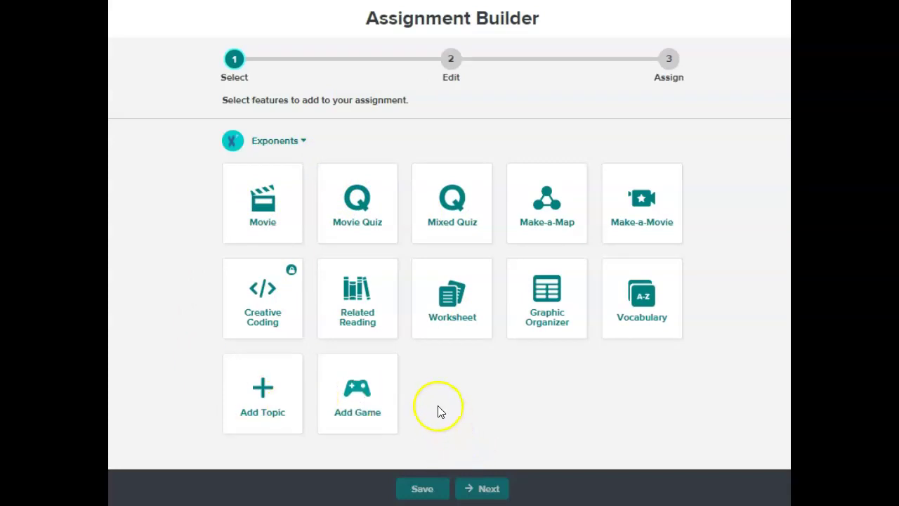
Add the Movie, the graded Movie Quiz and Vocabulary to the Exponents assignment
click(265, 226)
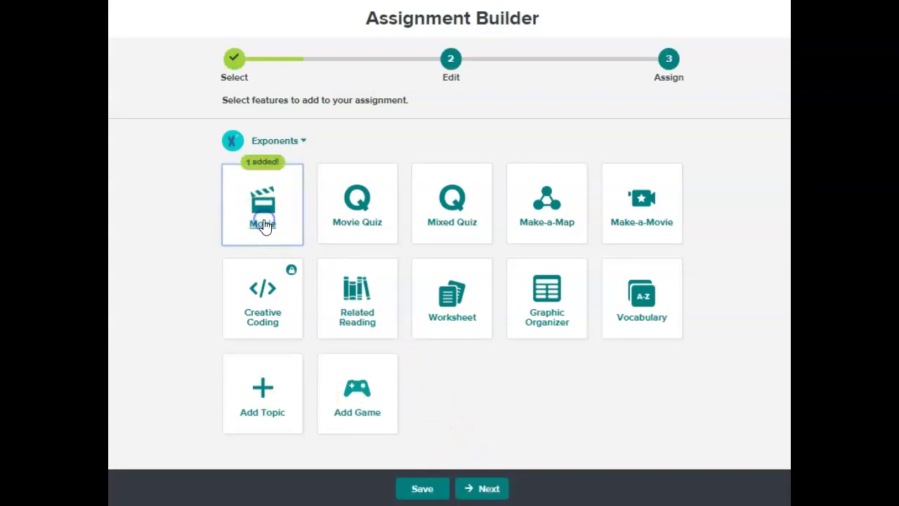
click(353, 226)
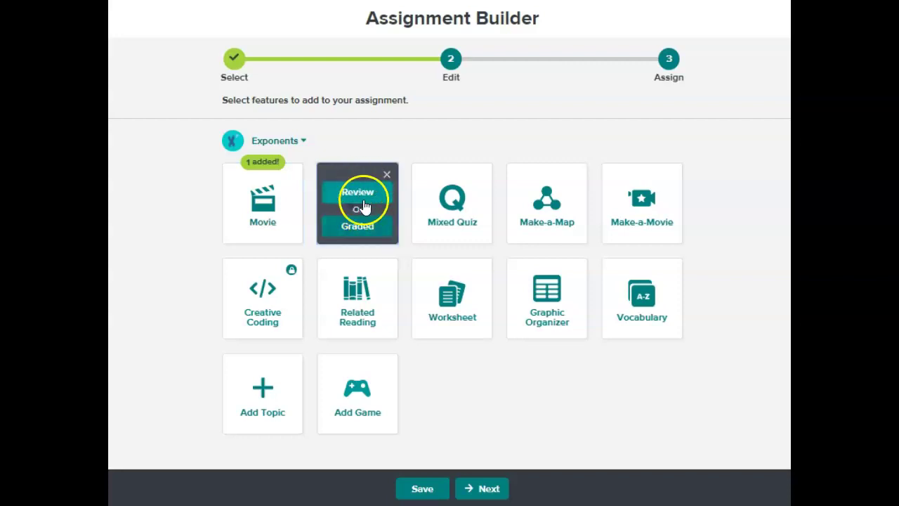
click(370, 198)
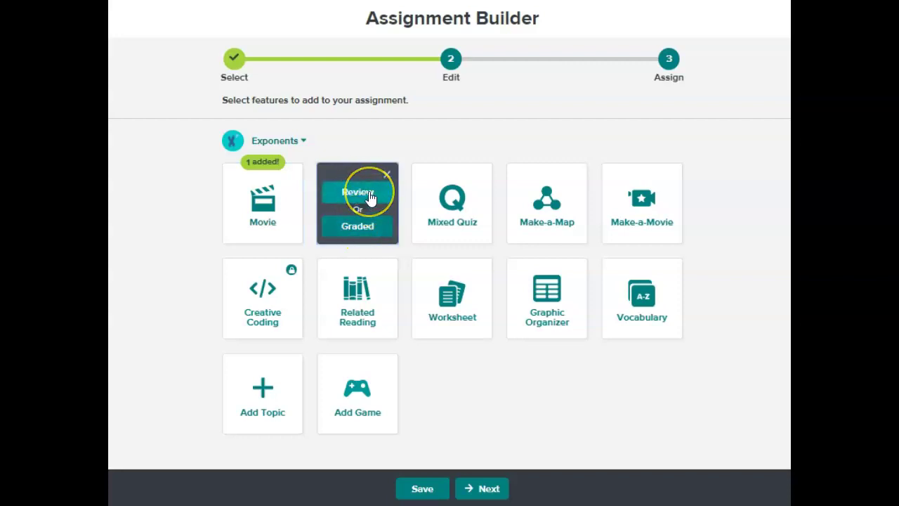
click(366, 225)
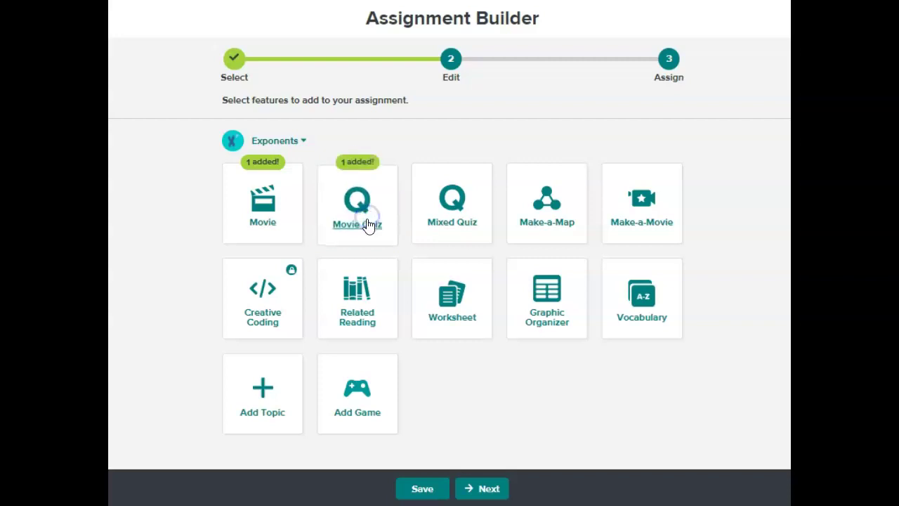
click(644, 313)
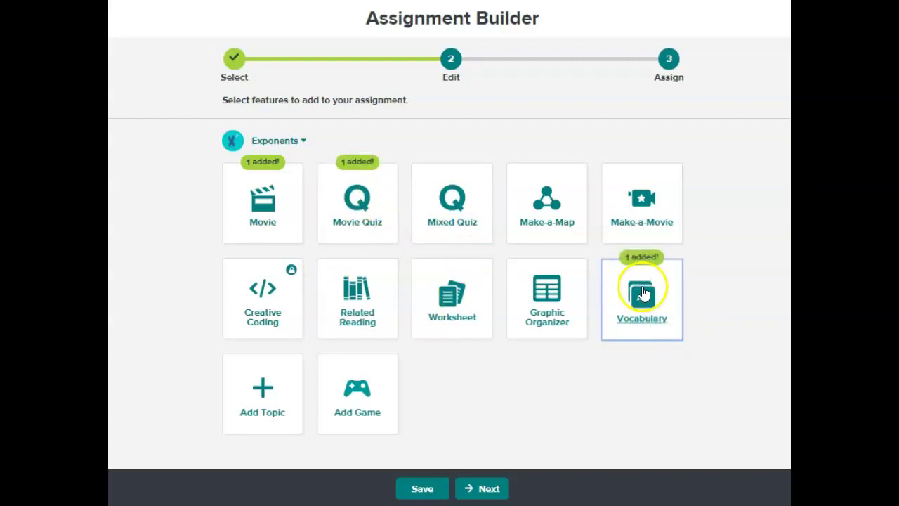
Assign the Exponents Assignment to the Science class, due 9/6/2019
click(486, 491)
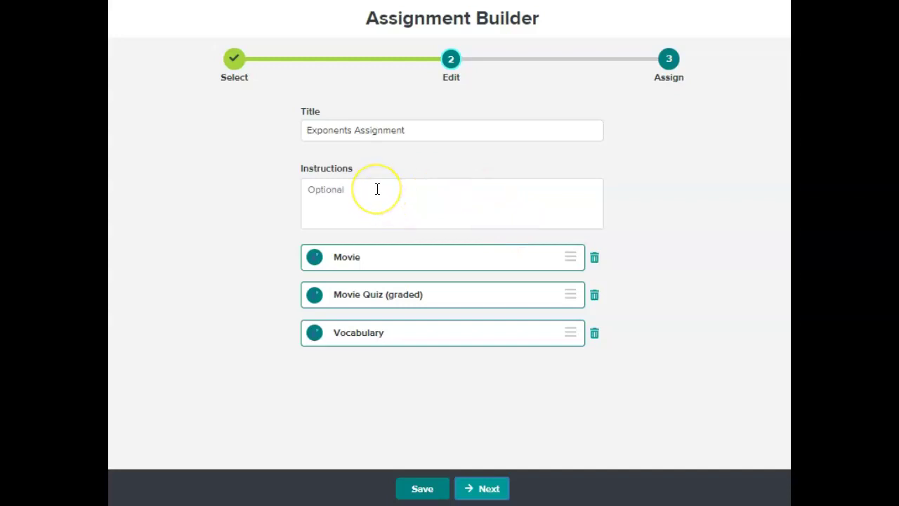
click(476, 489)
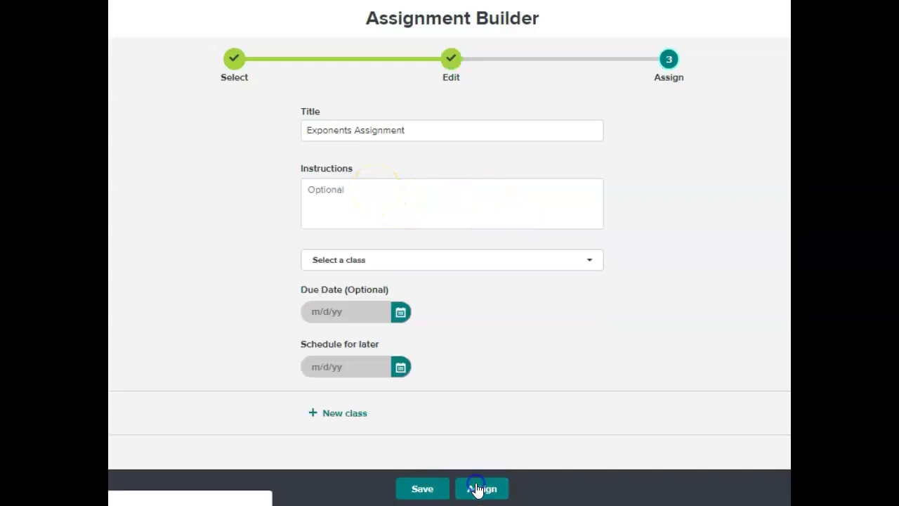
click(594, 263)
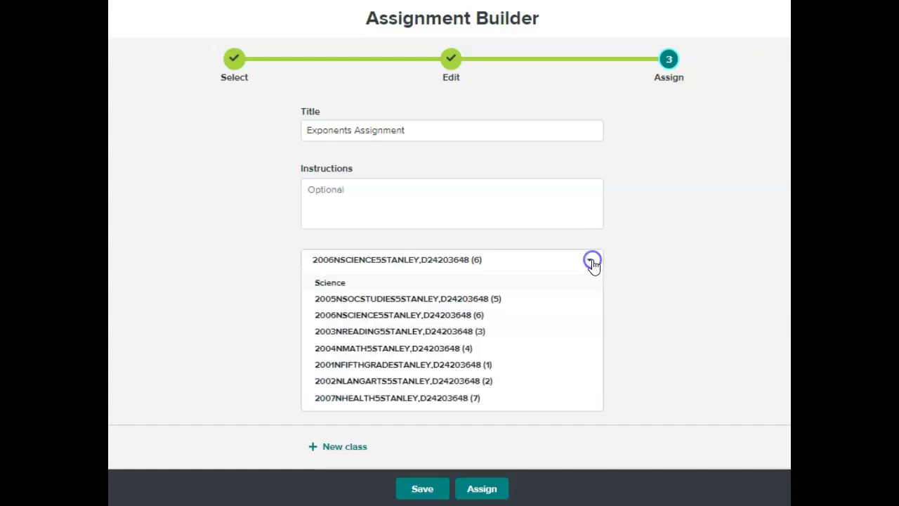
click(507, 317)
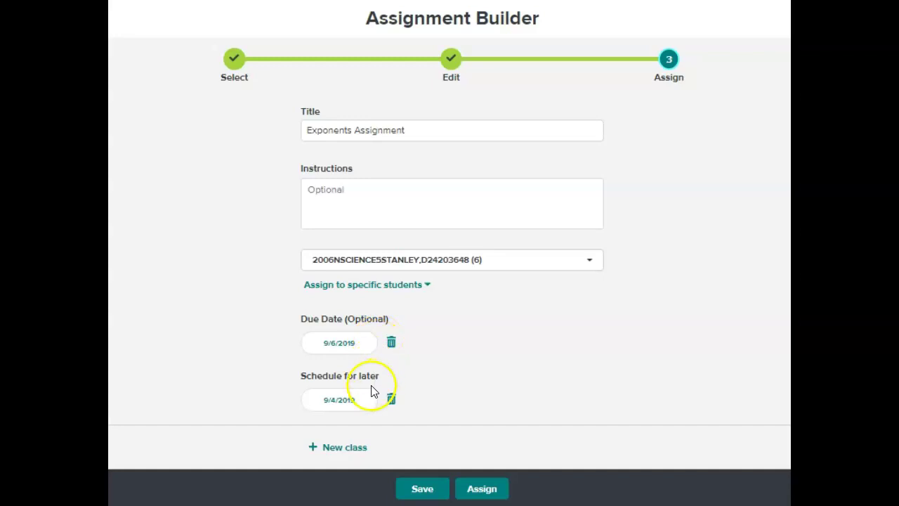
click(470, 489)
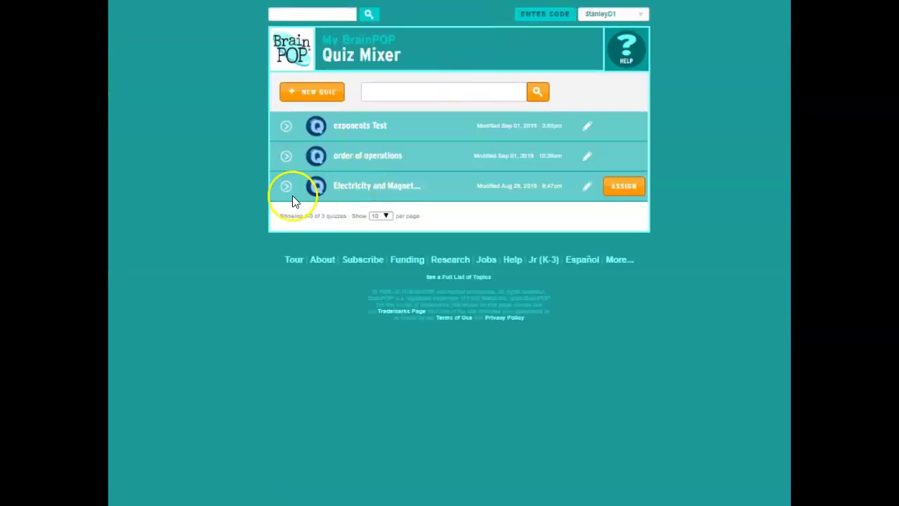
Create the new 'exponents Test' quiz and review the Multiple choice, Open-ended and Poll question types
click(323, 99)
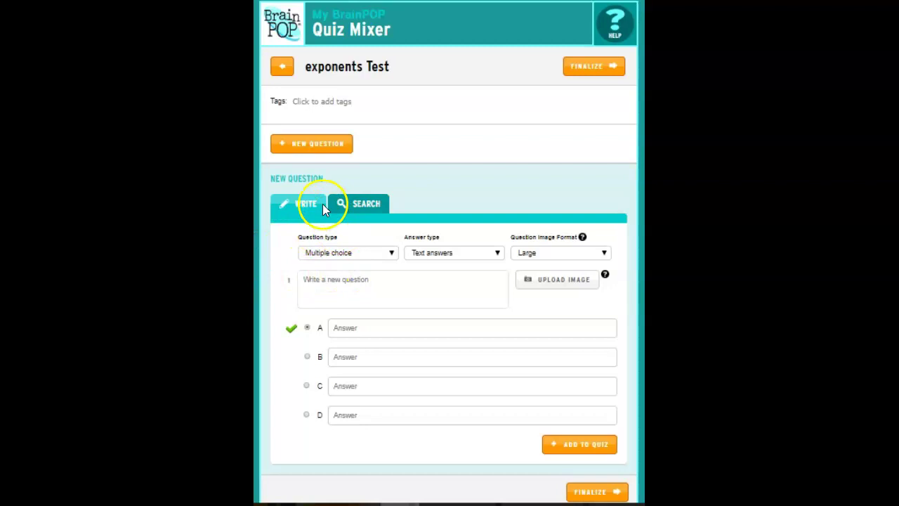
click(391, 255)
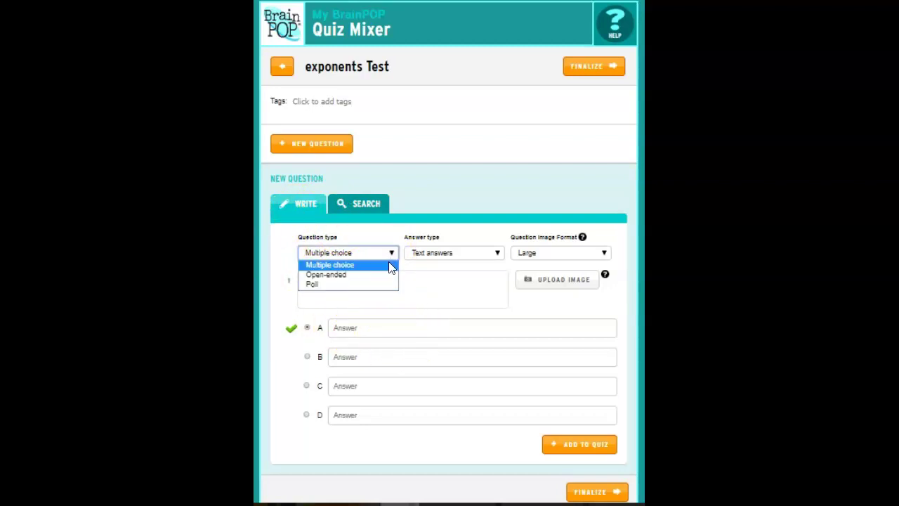
click(385, 281)
click(372, 285)
Search existing quizzes for 'exponents' and expand the first Exponents quiz's ten questions
click(357, 204)
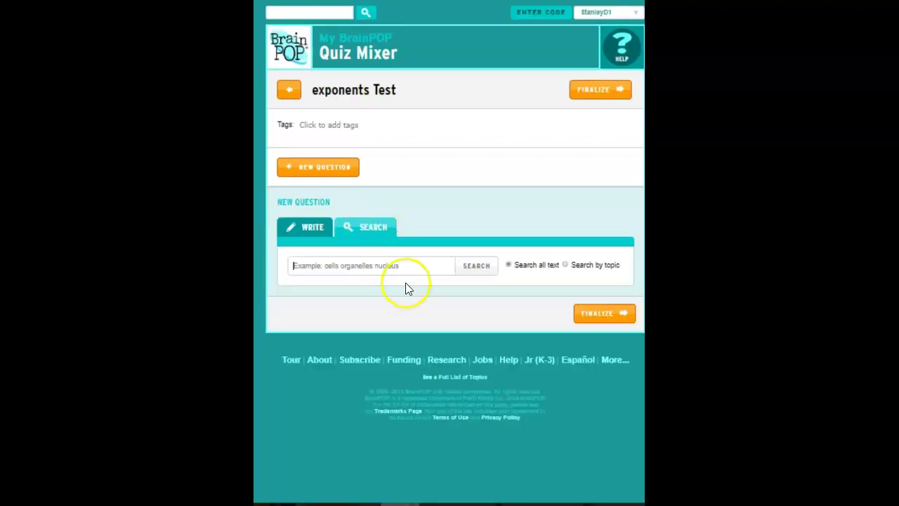
text(exponents)
key(Return)
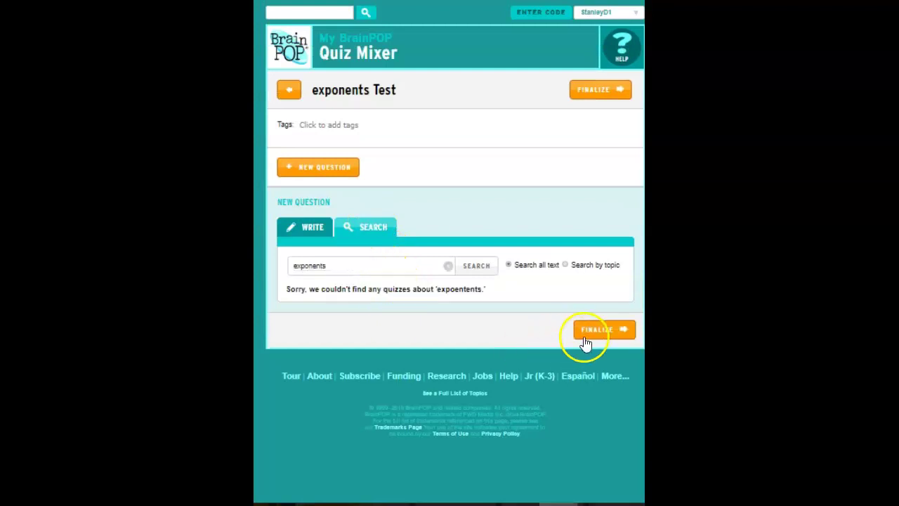
click(477, 268)
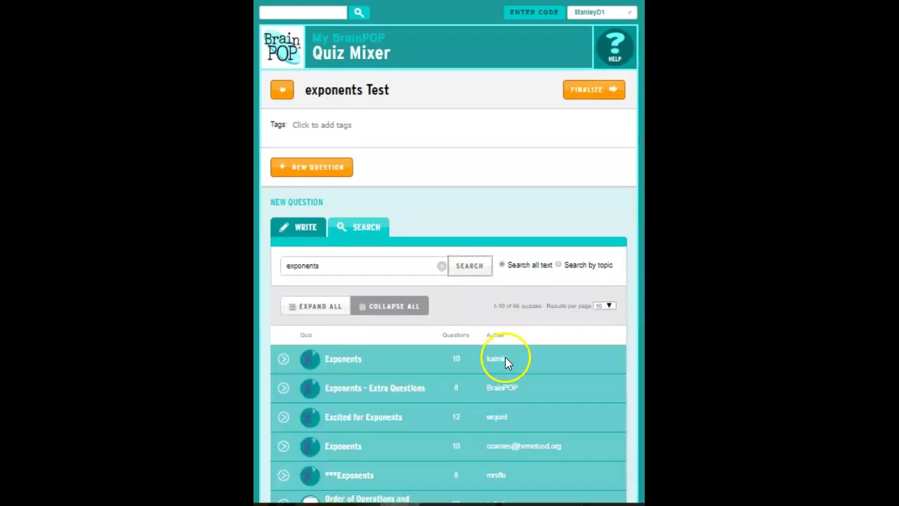
scroll(448, 281, down, 3)
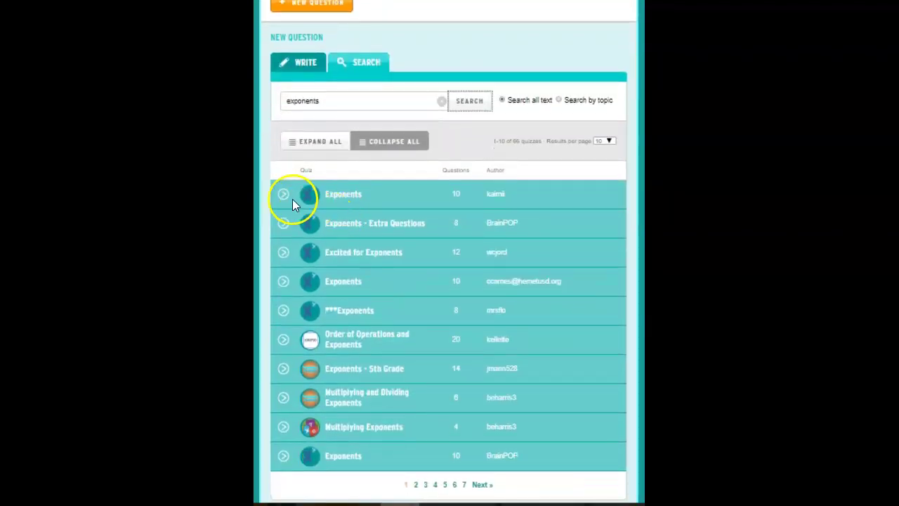
click(286, 199)
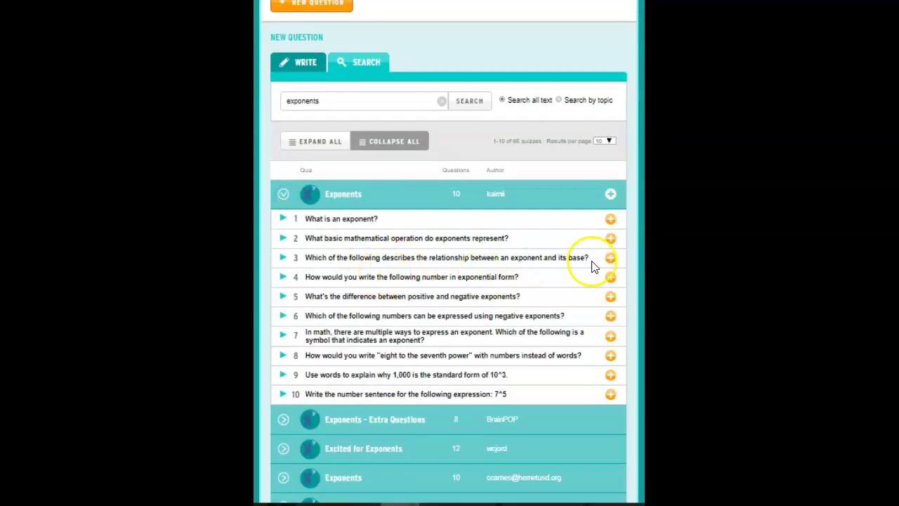
scroll(611, 257, down, 5)
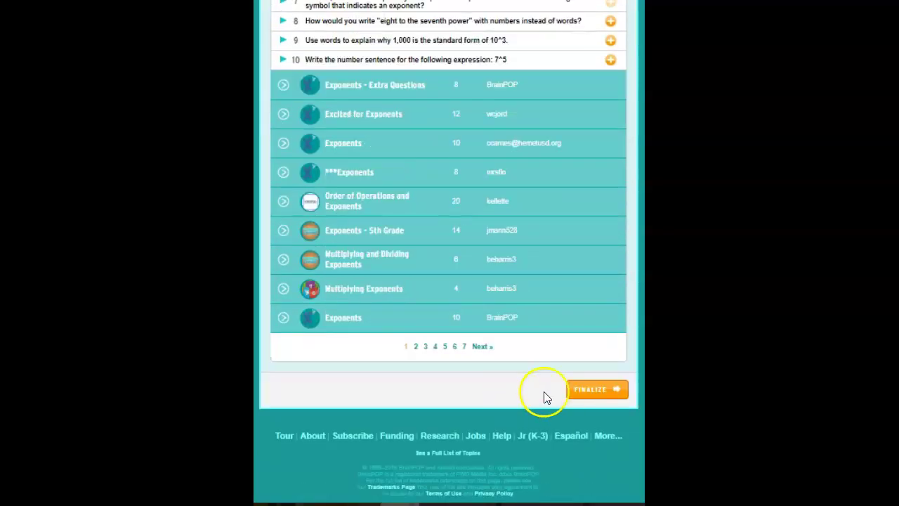
Publish 'exponents Test' as a Review quiz, not shared with educators, with an auto-generated code
click(580, 392)
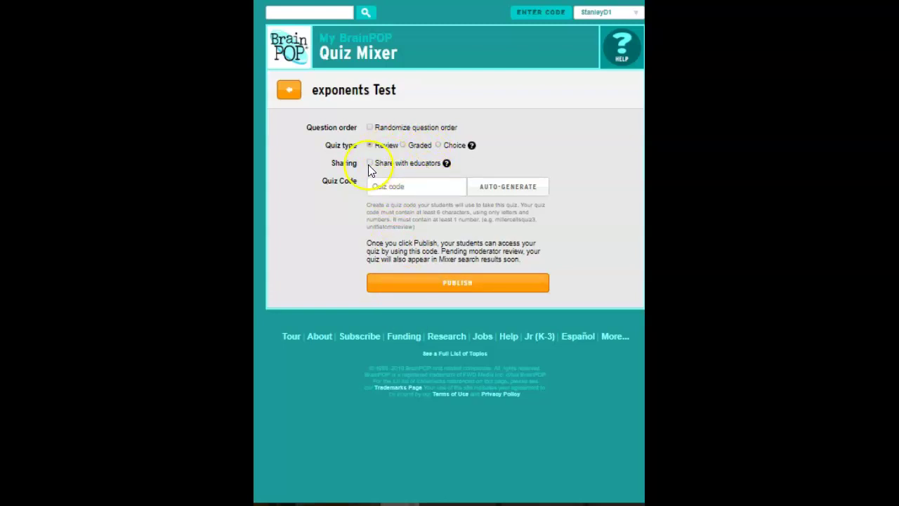
click(369, 163)
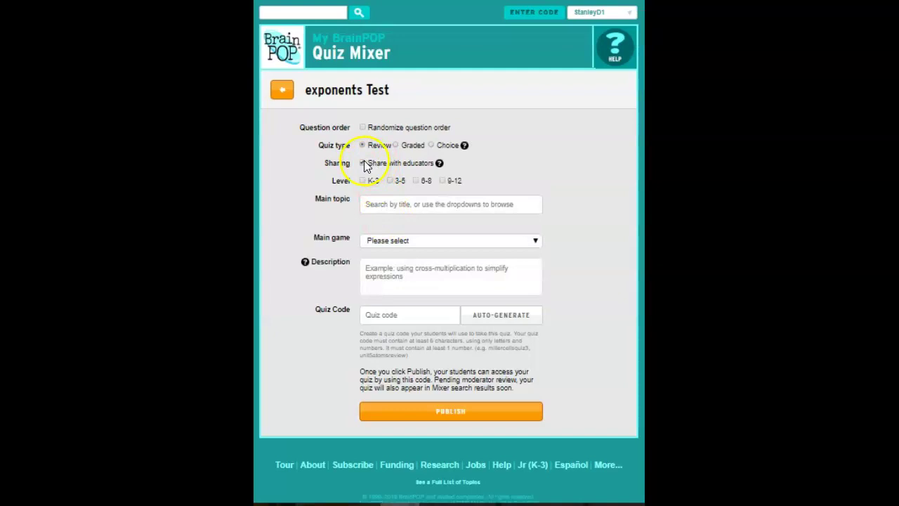
click(363, 164)
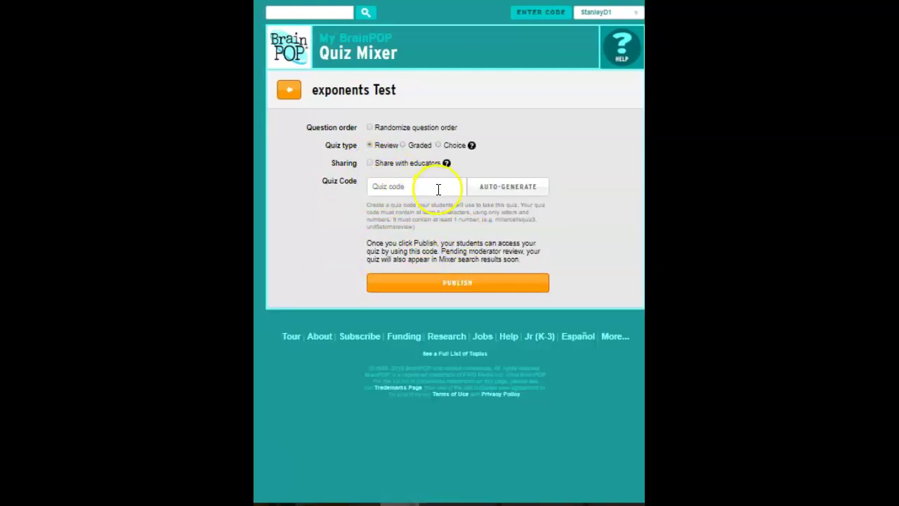
click(509, 187)
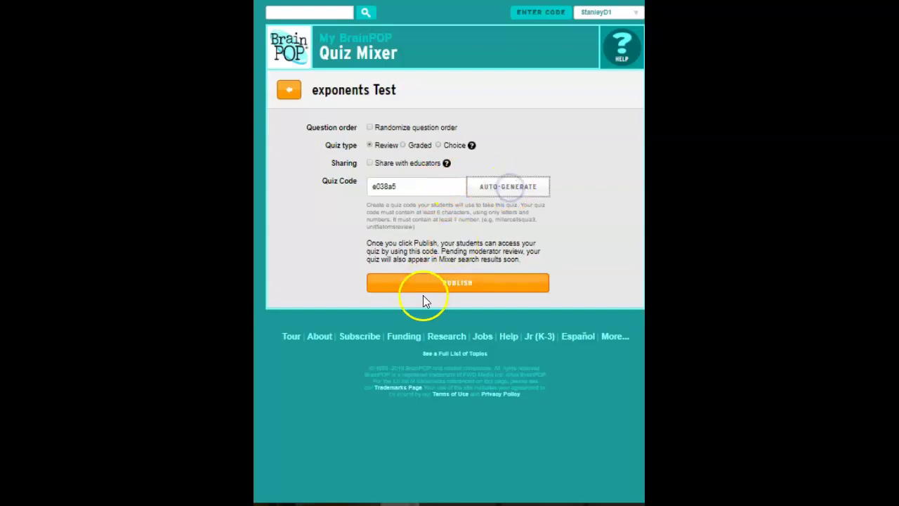
click(466, 283)
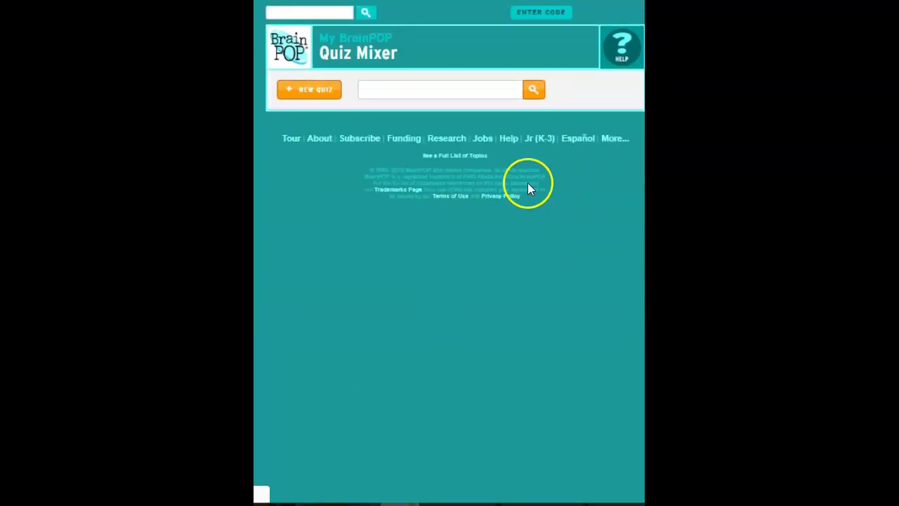